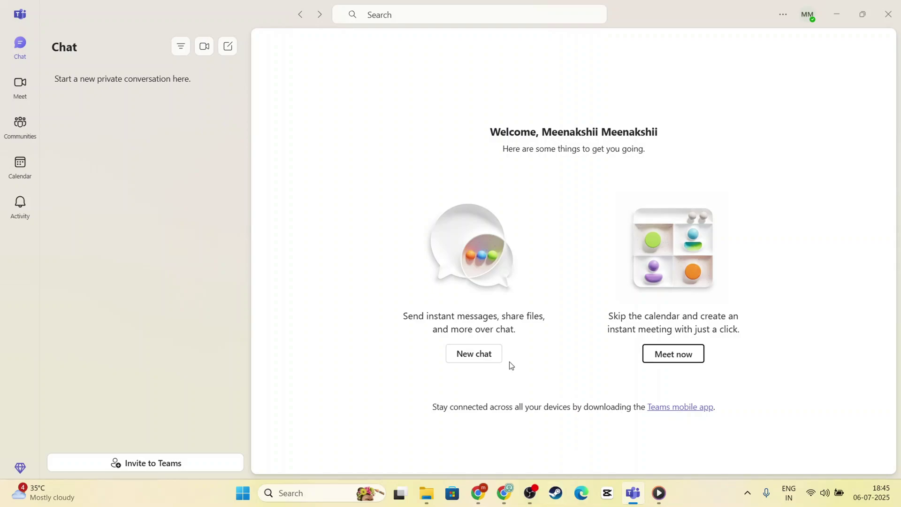
Step: Open the calendar and view the month's date picker without choosing another date
click(376, 314)
click(26, 165)
click(196, 80)
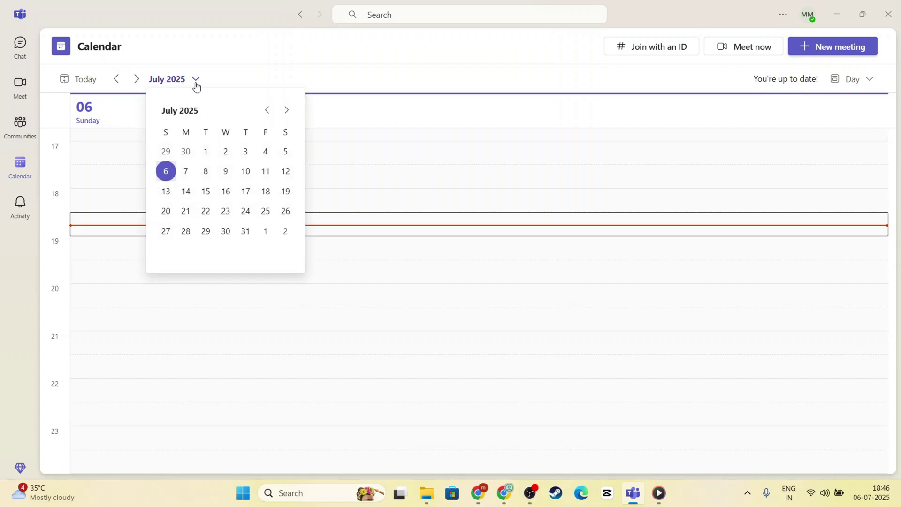
click(518, 181)
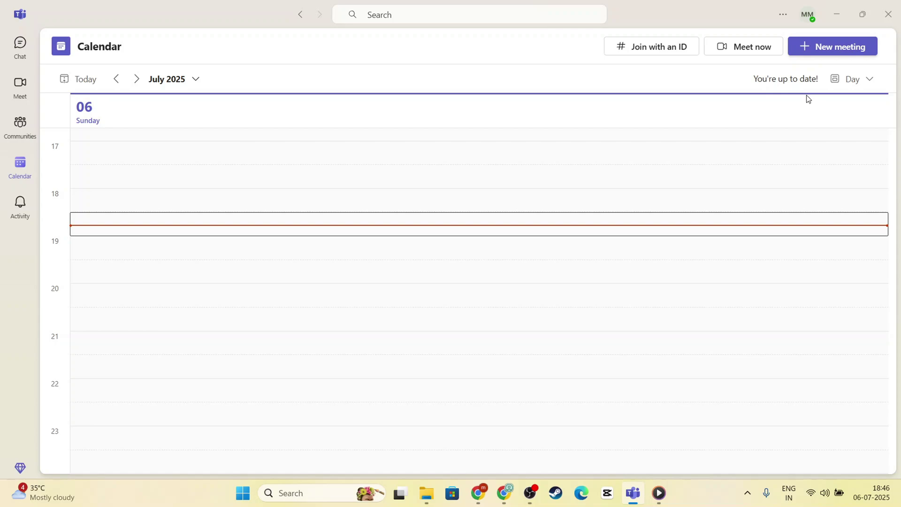
Step: Examine the new meeting form's title, attendee, time, all-day, location and details fields, and discard the draft
click(859, 50)
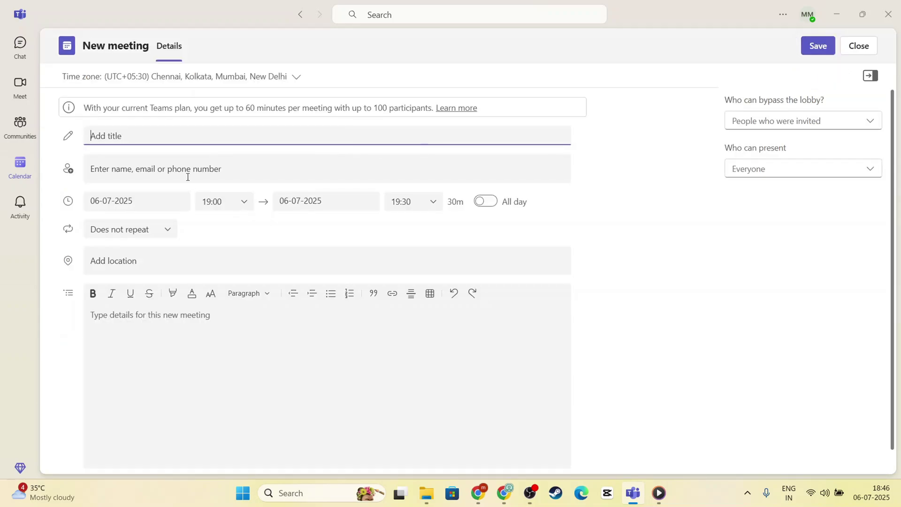
click(141, 162)
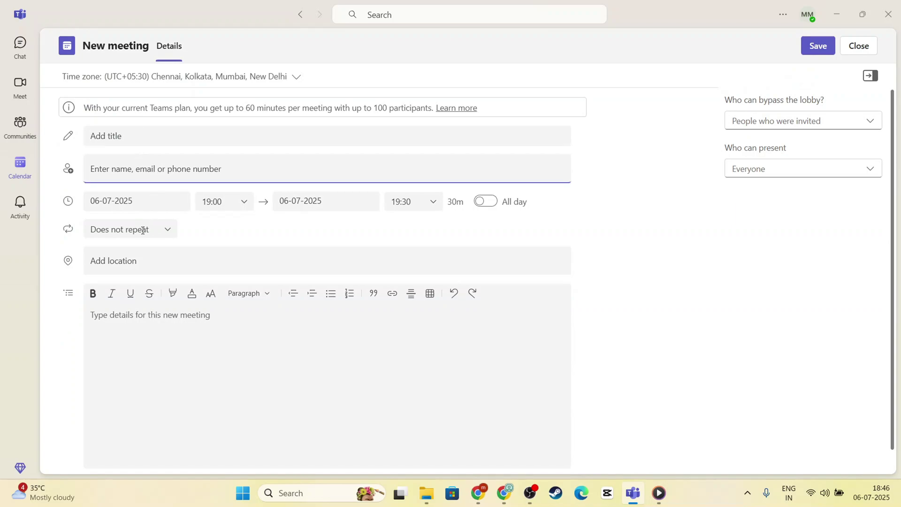
click(147, 256)
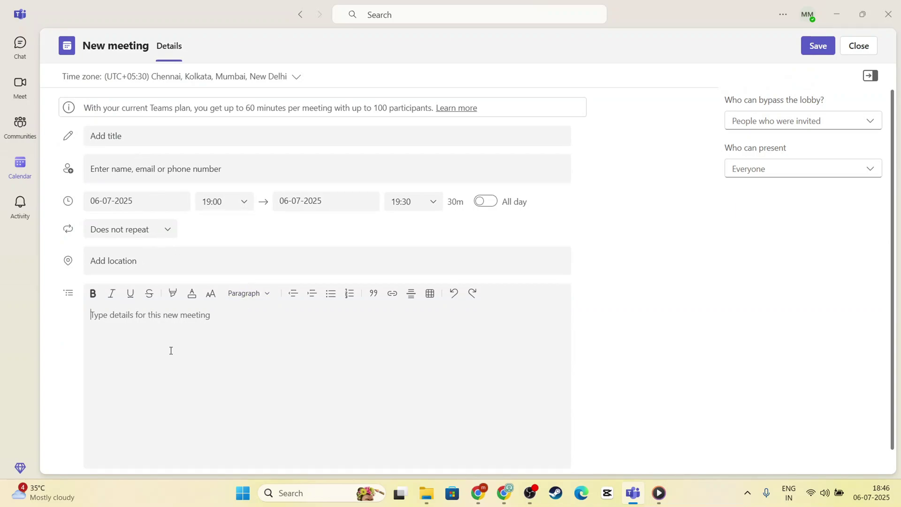
click(491, 205)
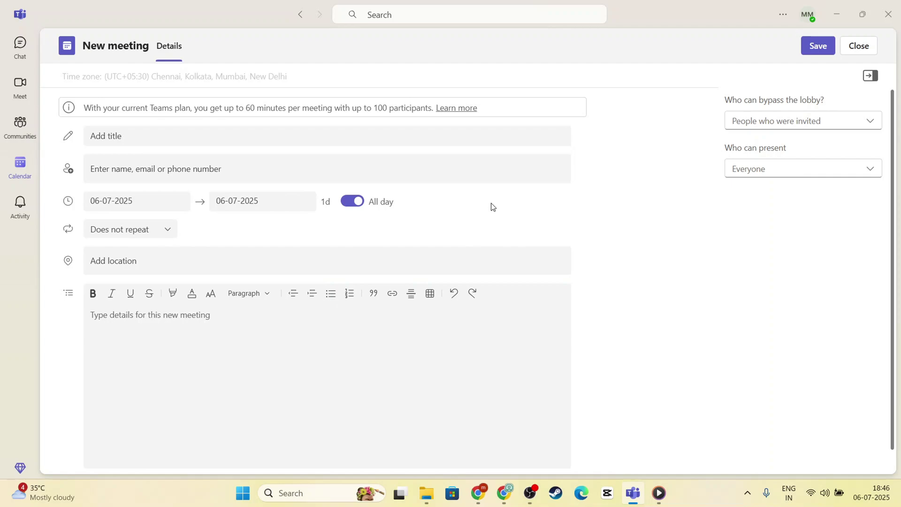
click(356, 202)
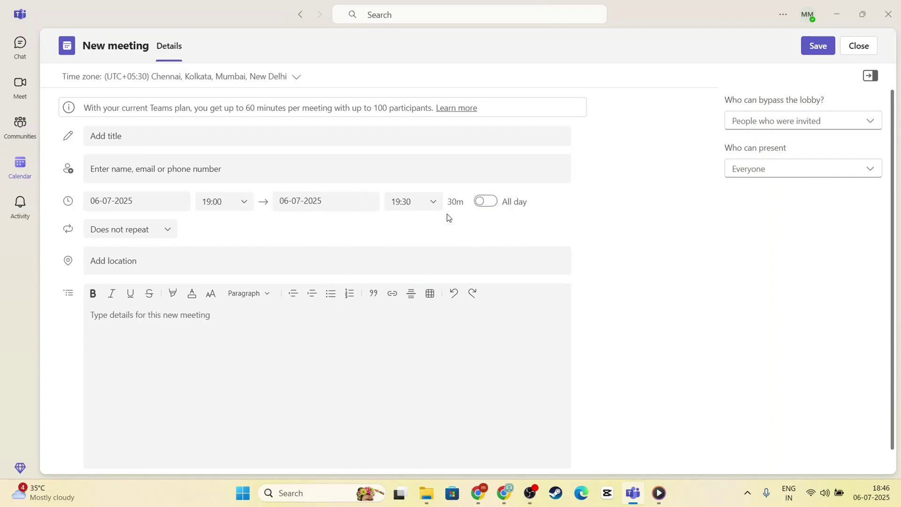
click(412, 206)
click(320, 237)
click(167, 169)
click(185, 138)
click(222, 222)
click(859, 46)
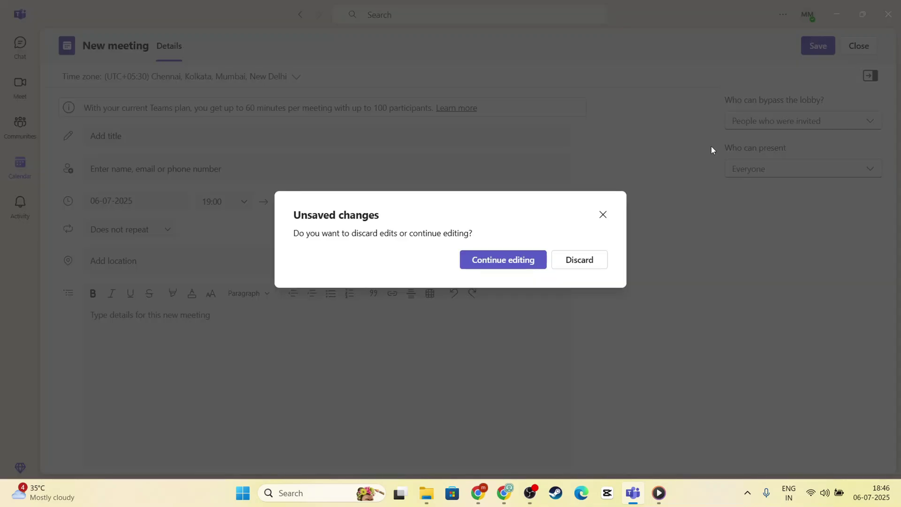
click(578, 259)
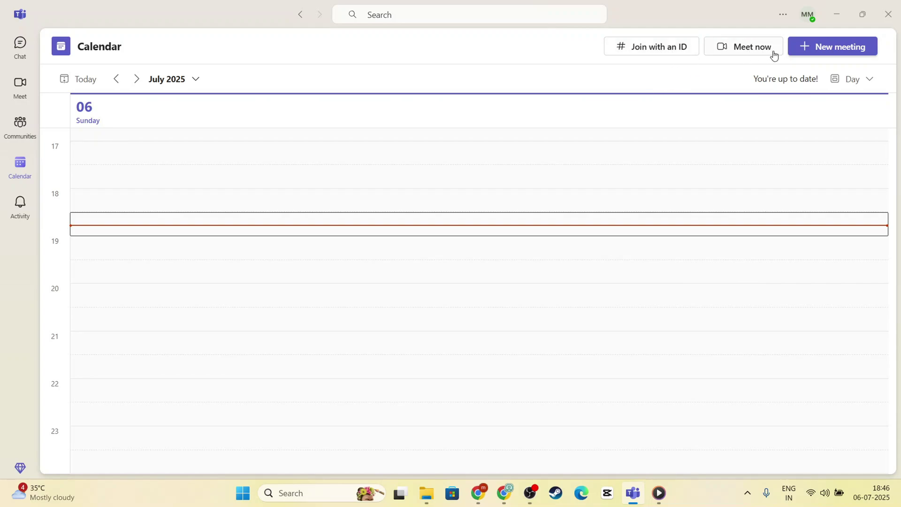
Step: Start an instant meeting with the default name and mute the microphone, dismissing the invitation dialog and permission notice
click(750, 50)
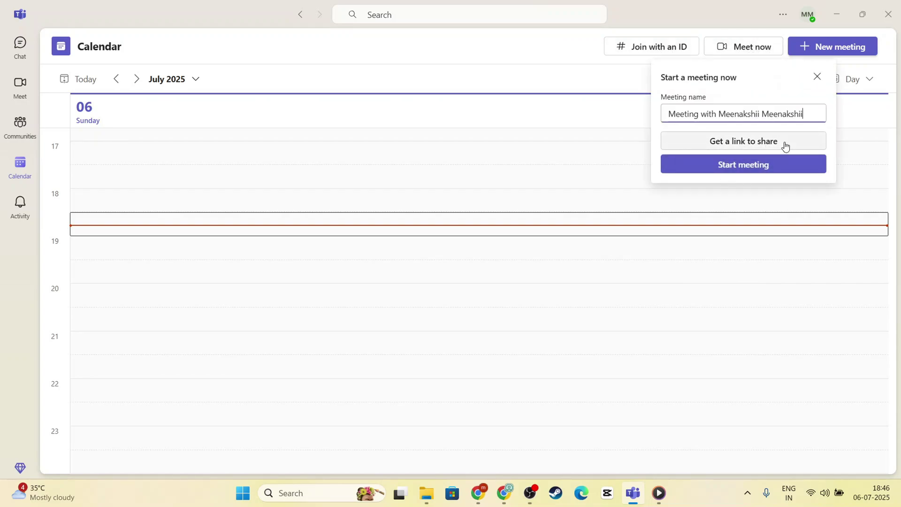
click(788, 169)
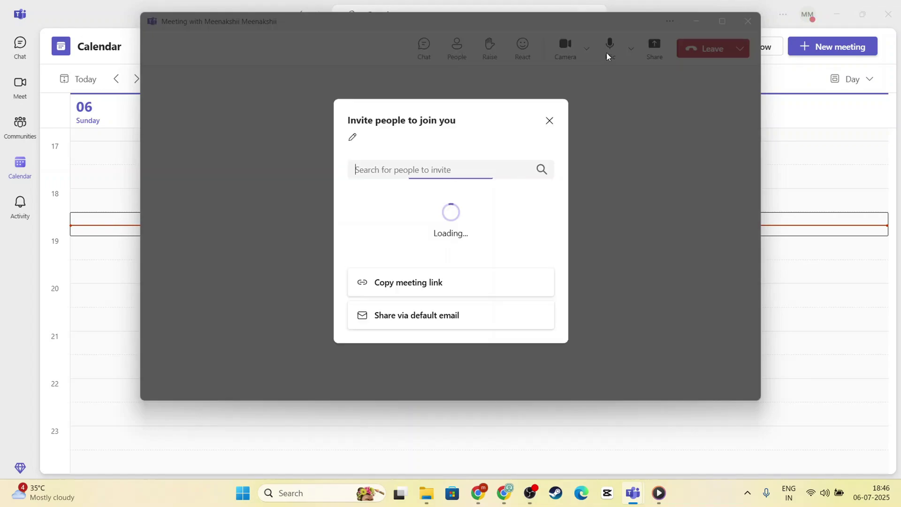
click(549, 120)
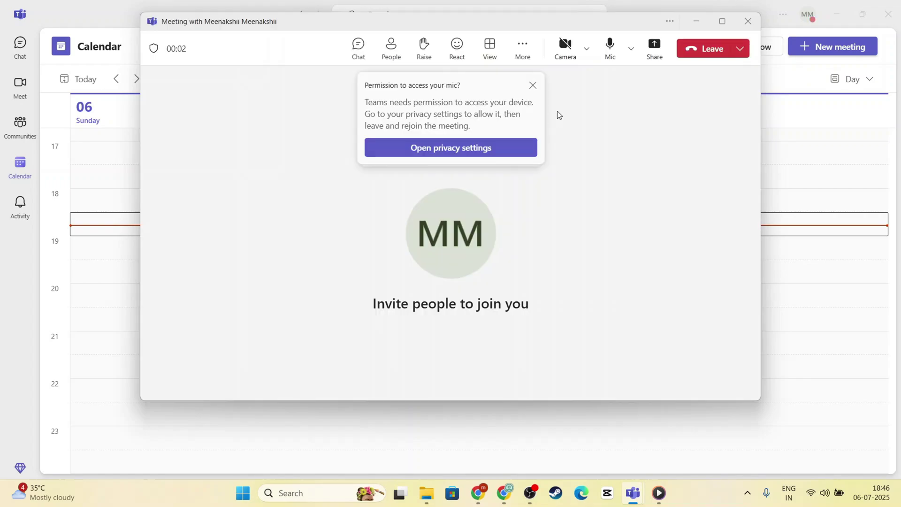
click(610, 47)
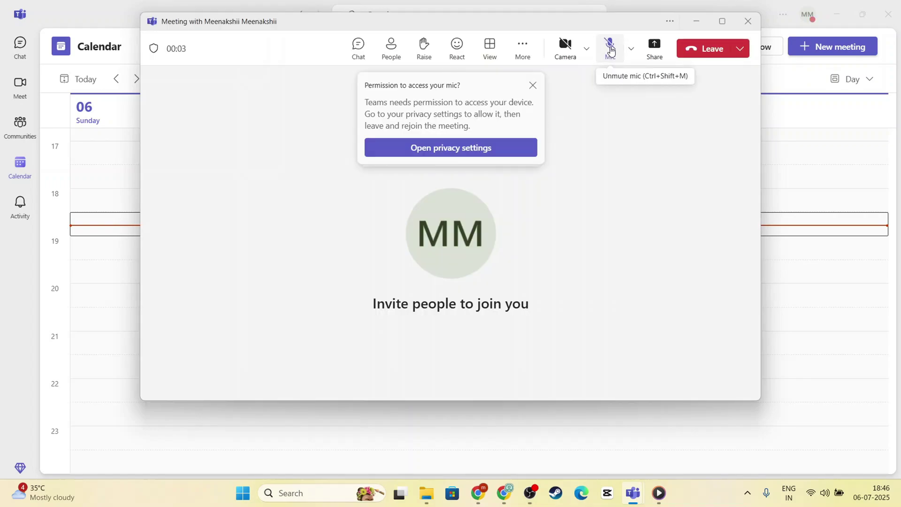
click(534, 85)
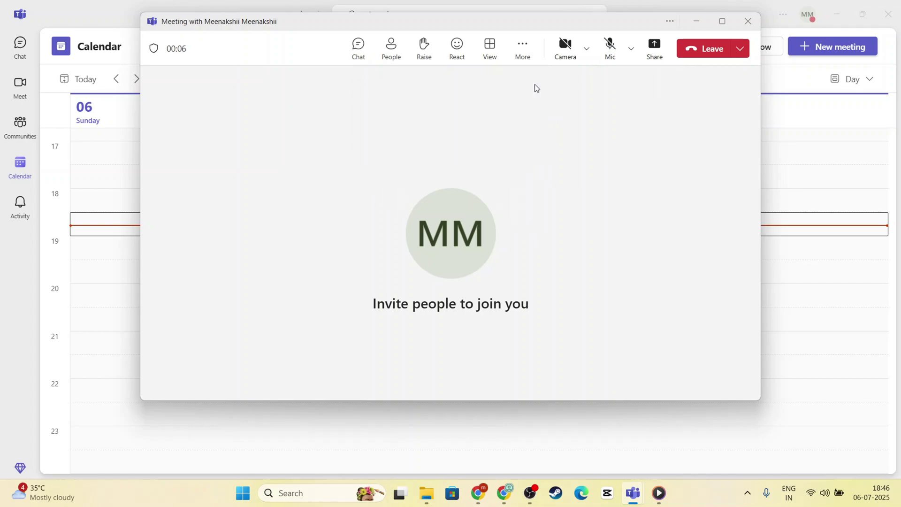
Step: Examine the running meeting's additional actions and its meeting options, including who can bypass the lobby, and close the options
click(527, 43)
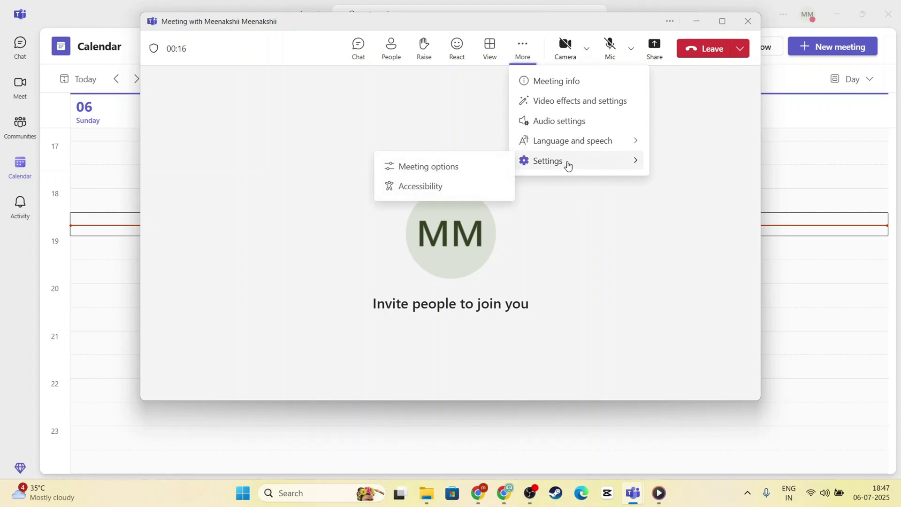
click(472, 132)
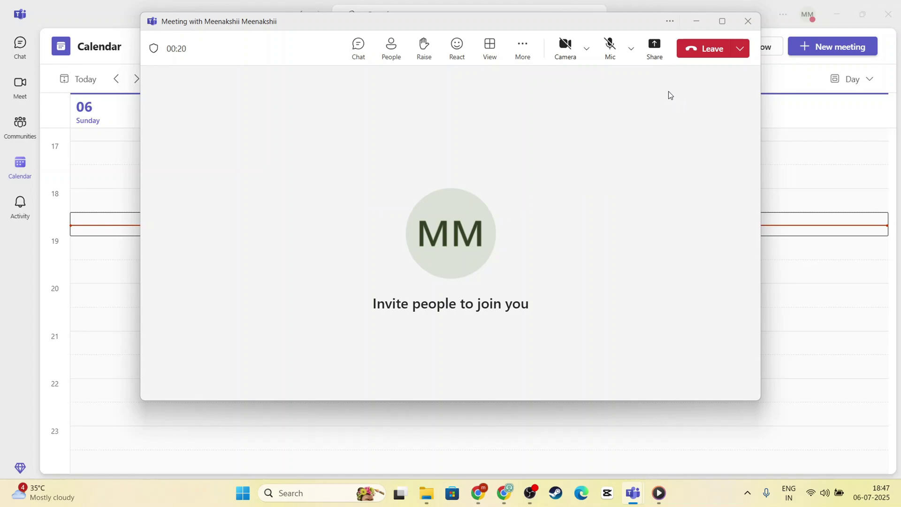
click(671, 21)
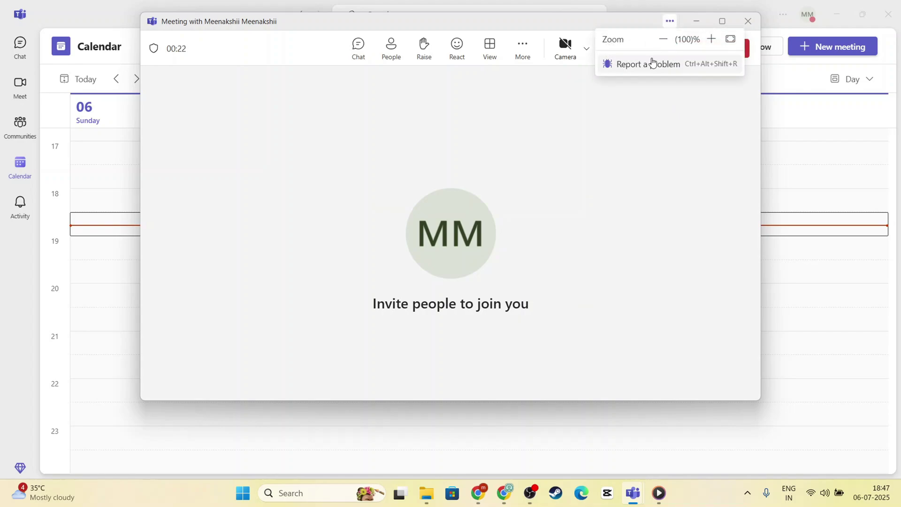
click(526, 50)
mouse_move(610, 164)
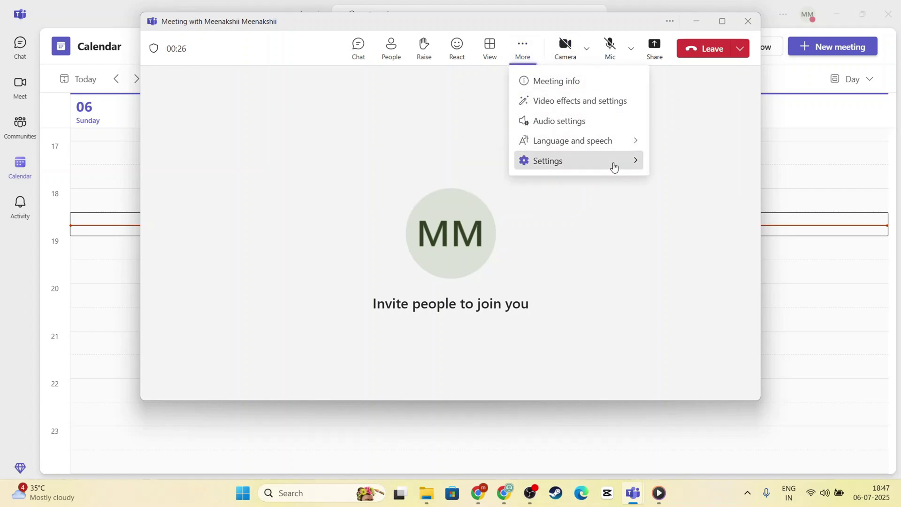
click(460, 169)
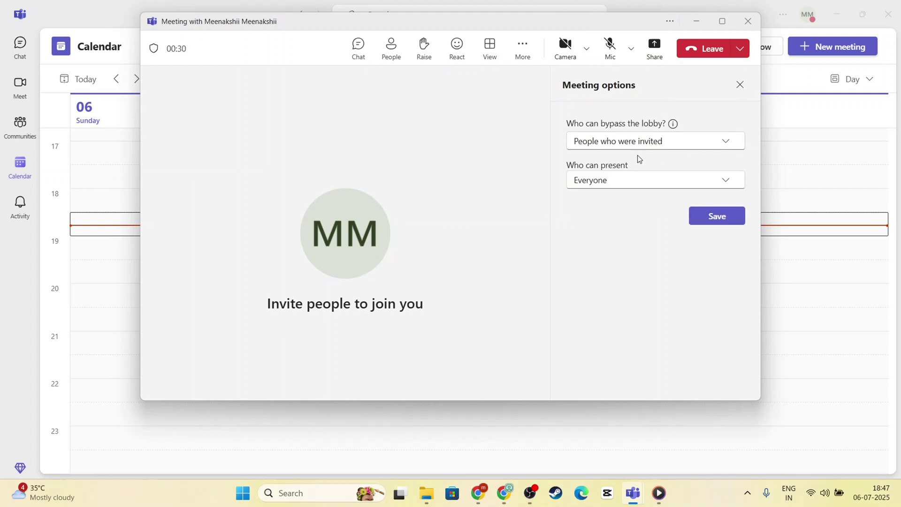
click(663, 148)
click(515, 221)
click(740, 85)
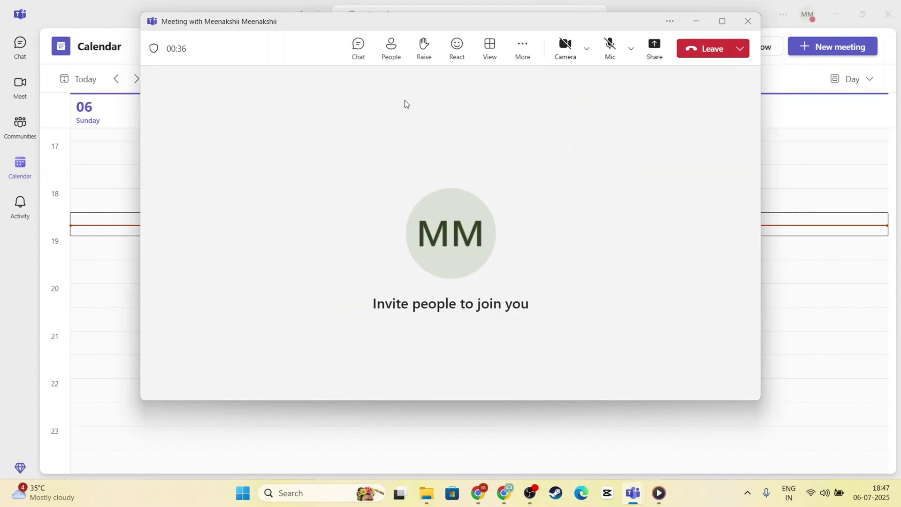
Step: Look over the meeting's participants list and its additional actions, closing both
click(391, 47)
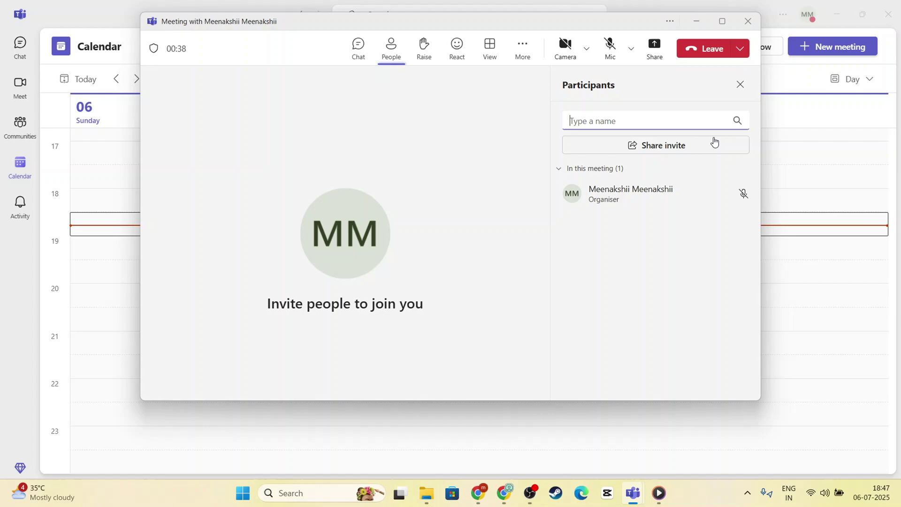
click(740, 84)
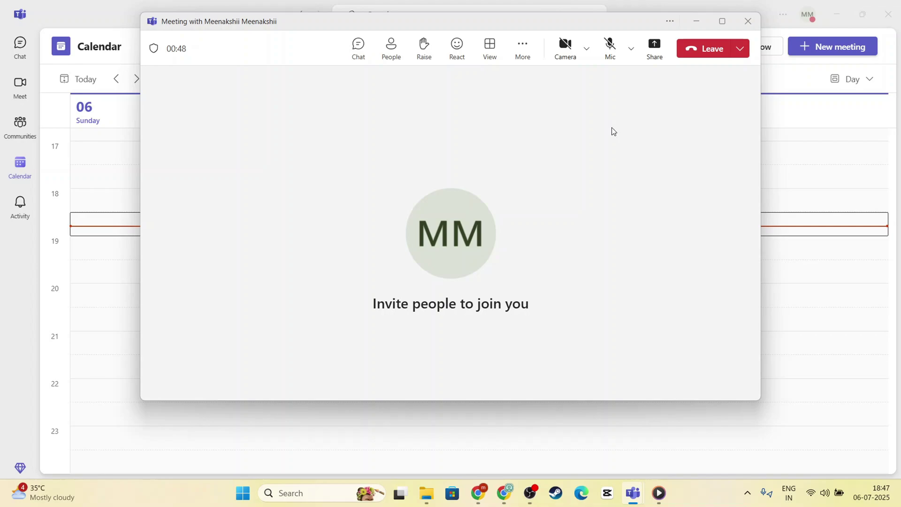
click(523, 52)
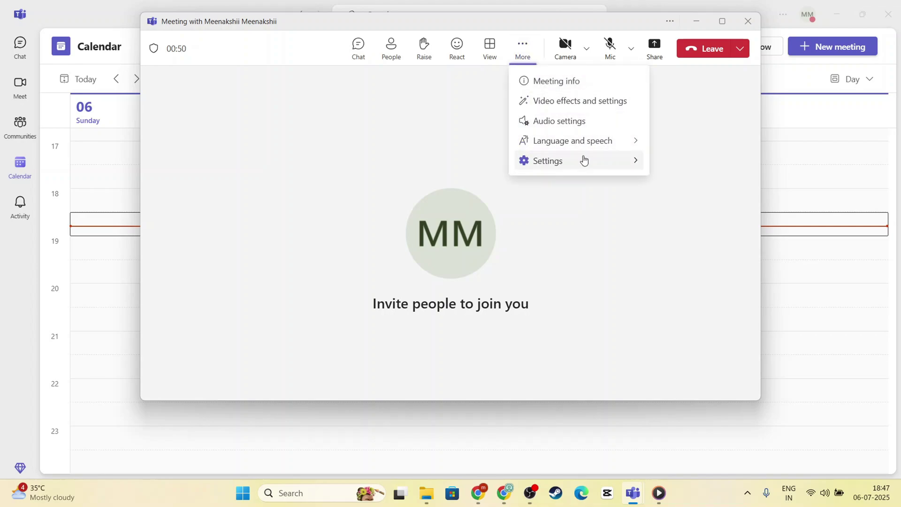
click(685, 218)
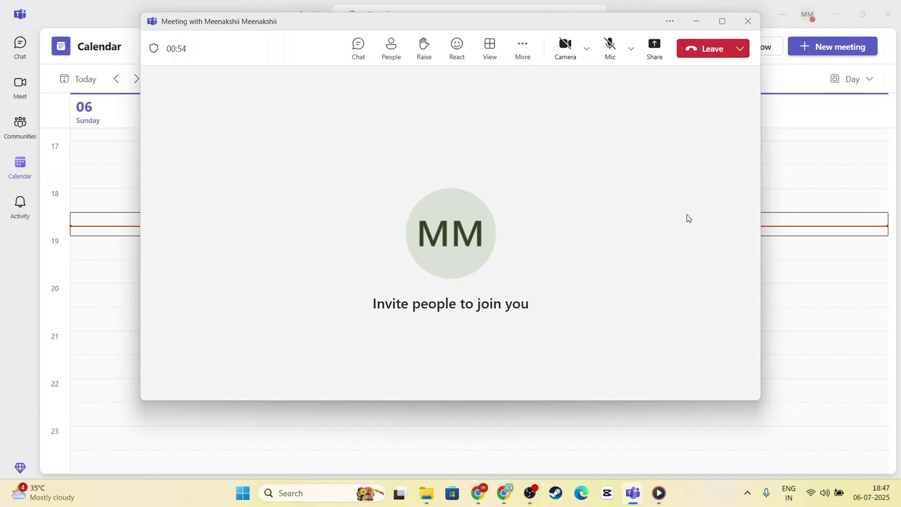
Step: Leave the meeting and go back through the visited pages to the Chat welcome page
click(722, 60)
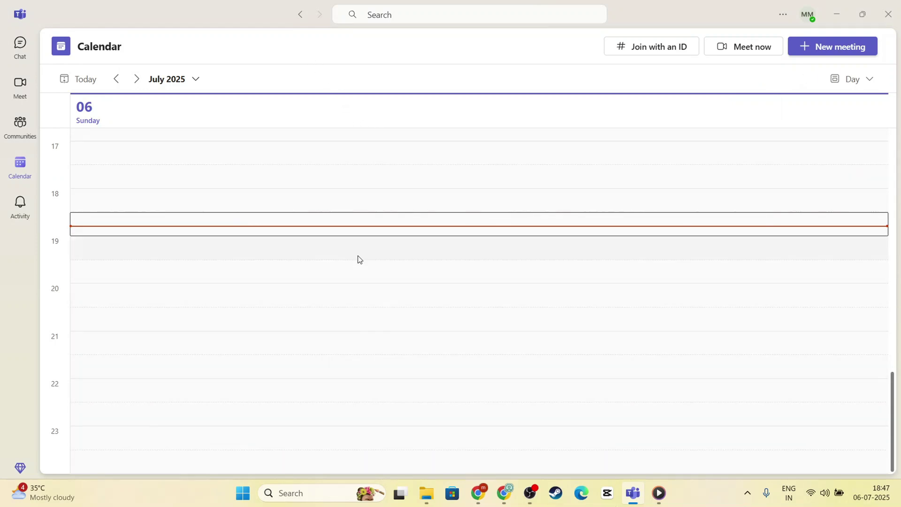
click(301, 20)
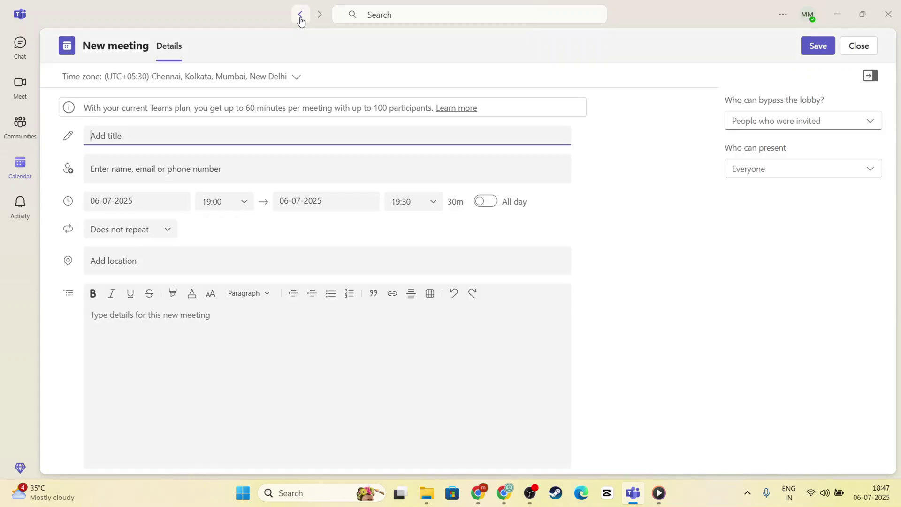
click(300, 19)
click(300, 20)
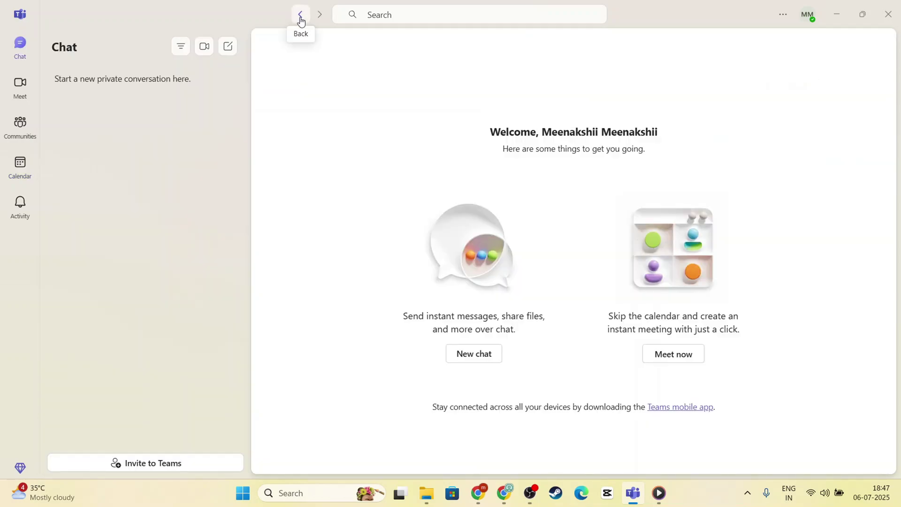